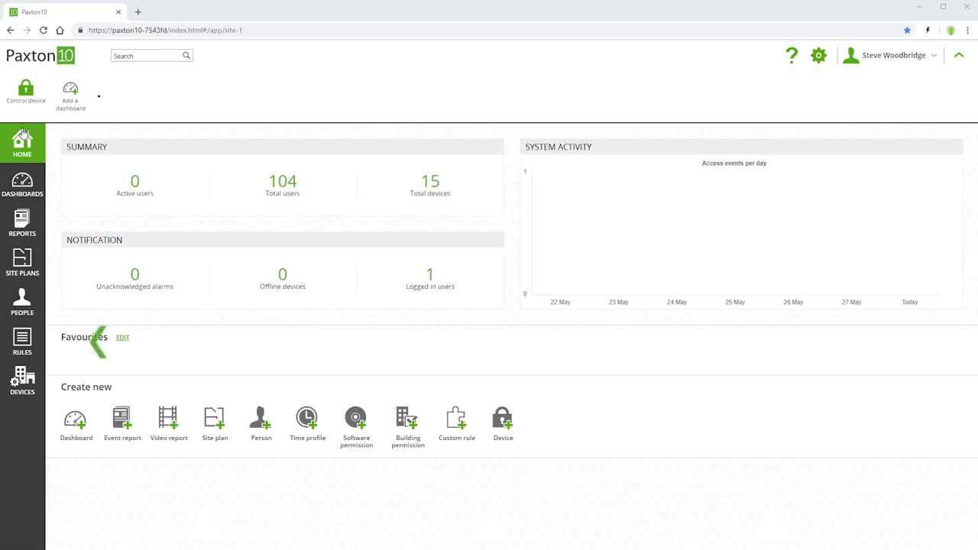
Create a custom rule named "Air con off" of the type Triggers and Actions and save it
click(21, 338)
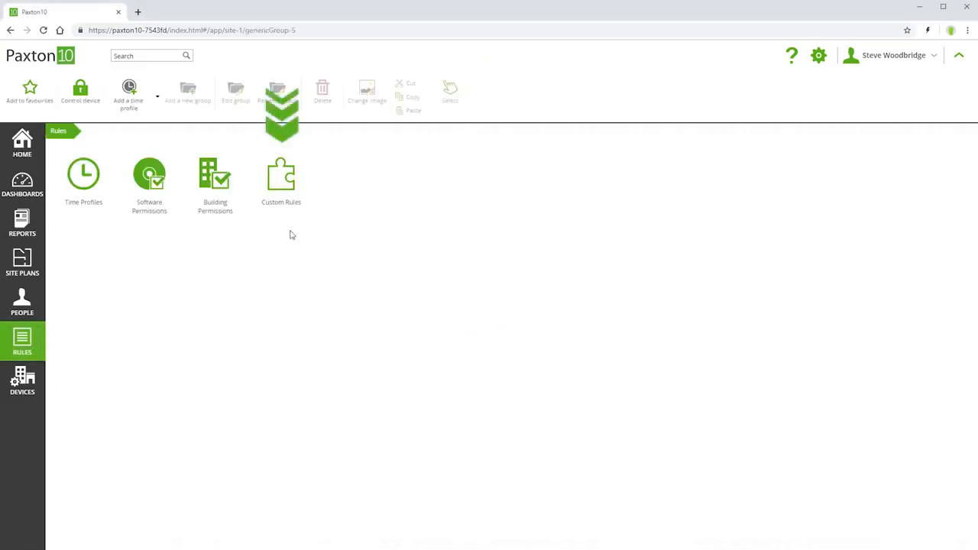
click(279, 191)
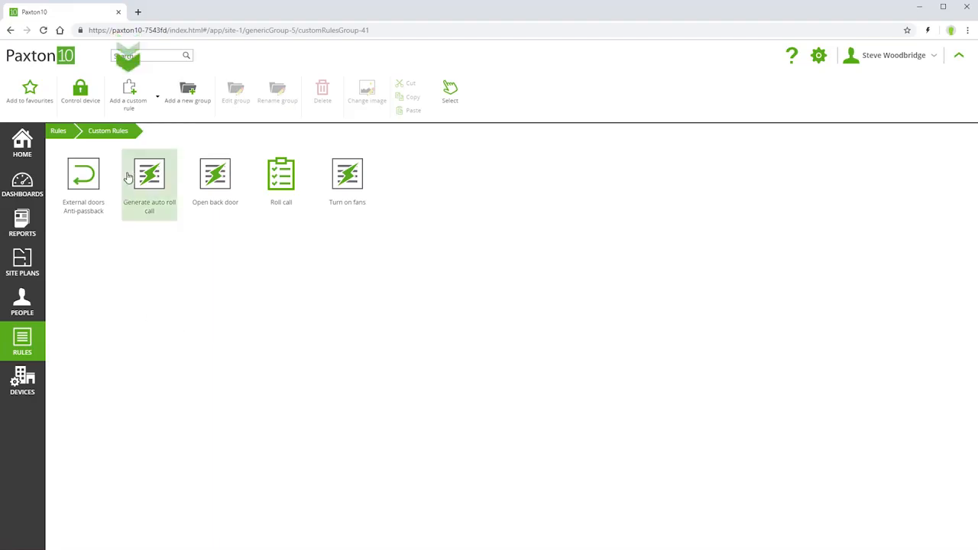
click(132, 90)
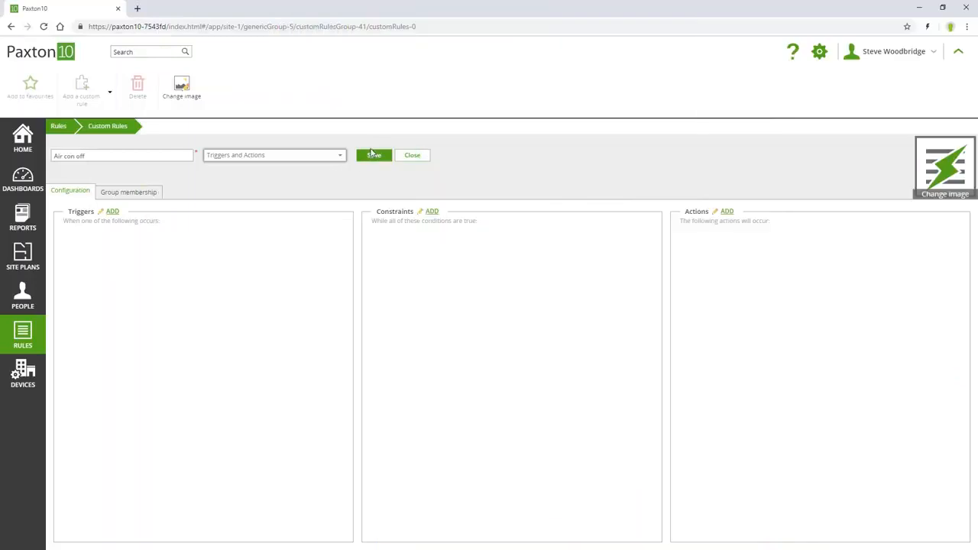
click(372, 154)
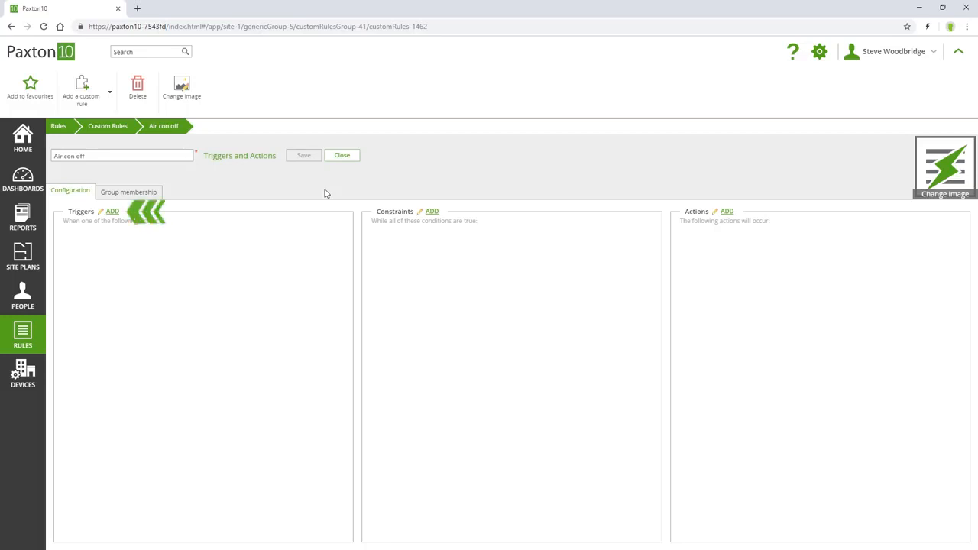
Start a new trigger for the rule and examine the triggers offered for the Reader and Input types
click(111, 212)
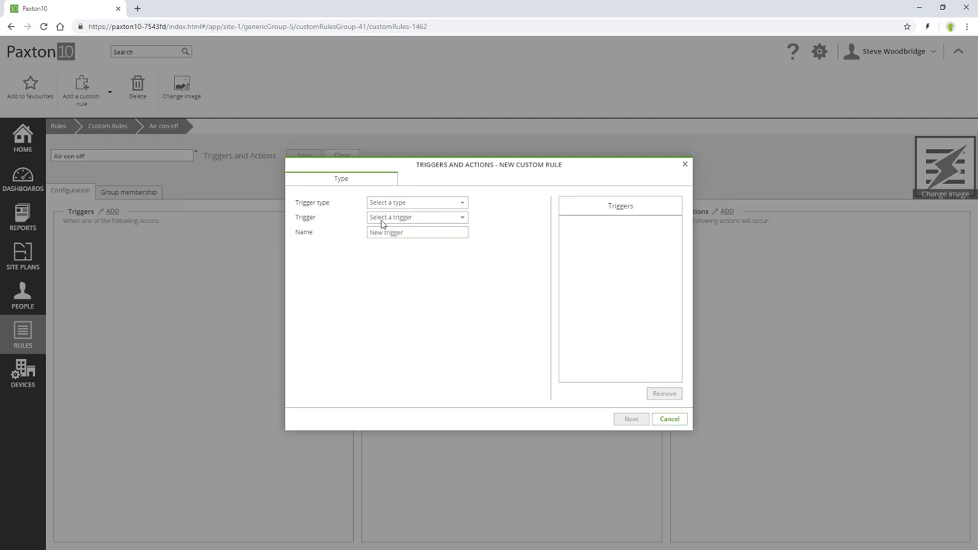
click(463, 204)
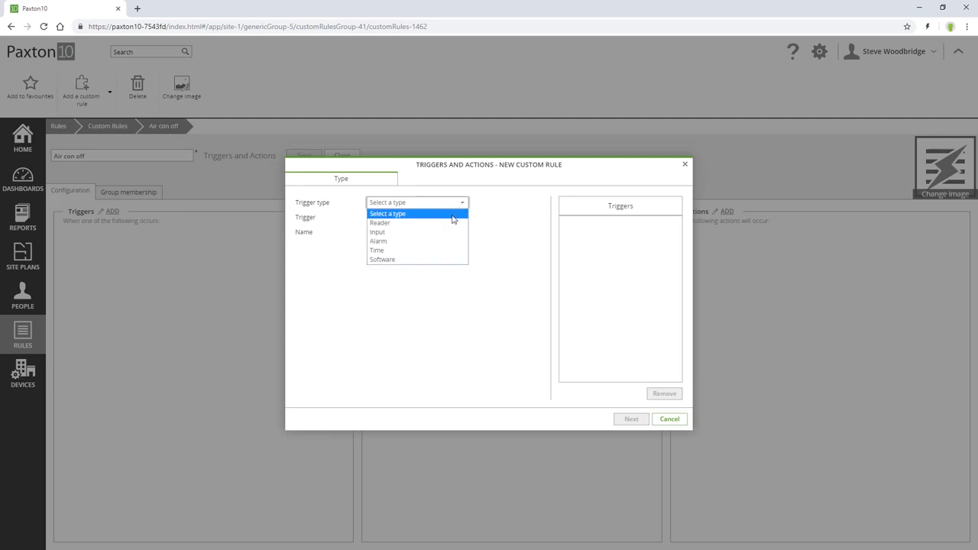
click(451, 221)
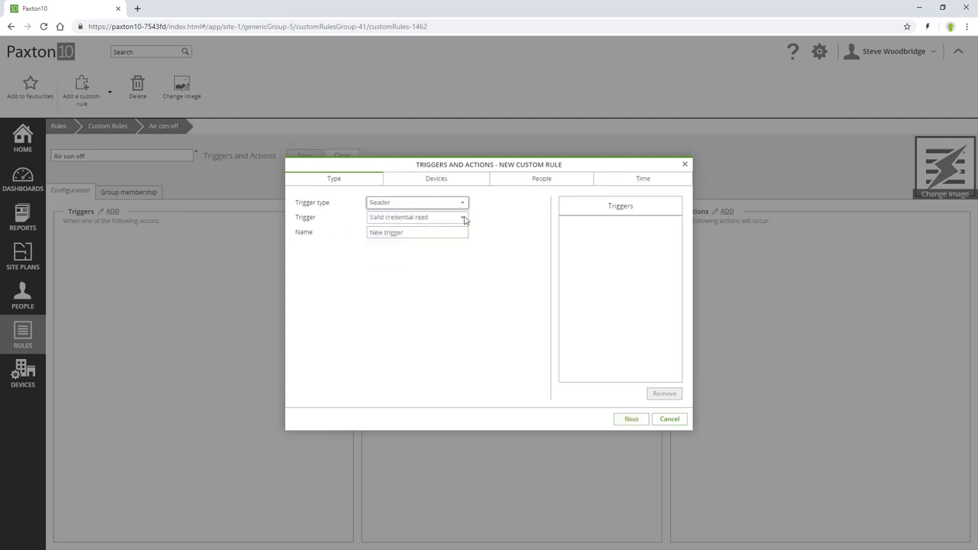
click(463, 219)
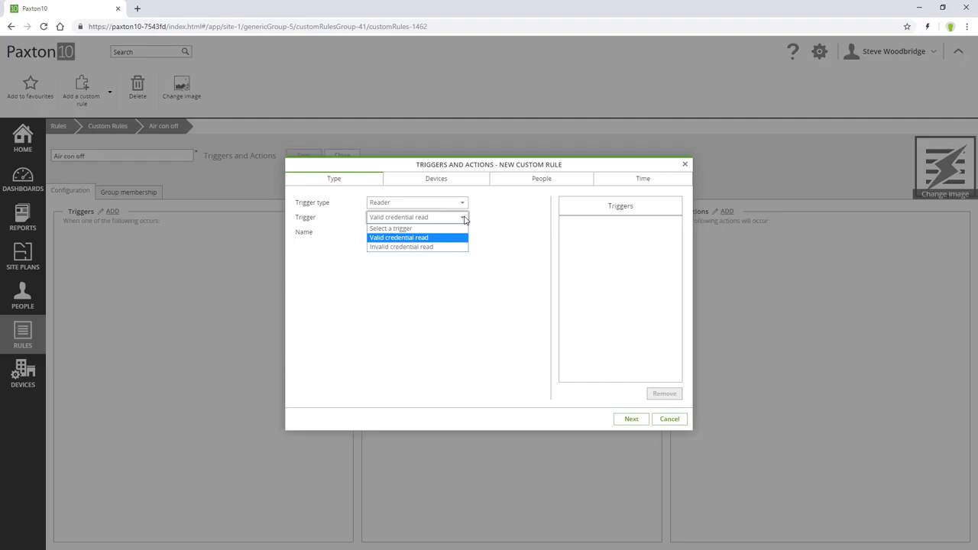
click(462, 203)
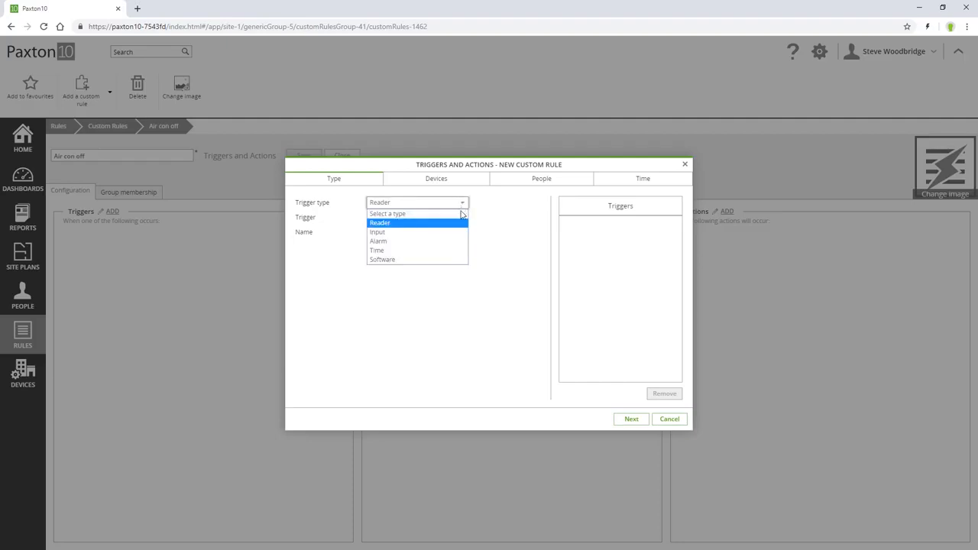
click(456, 231)
click(462, 218)
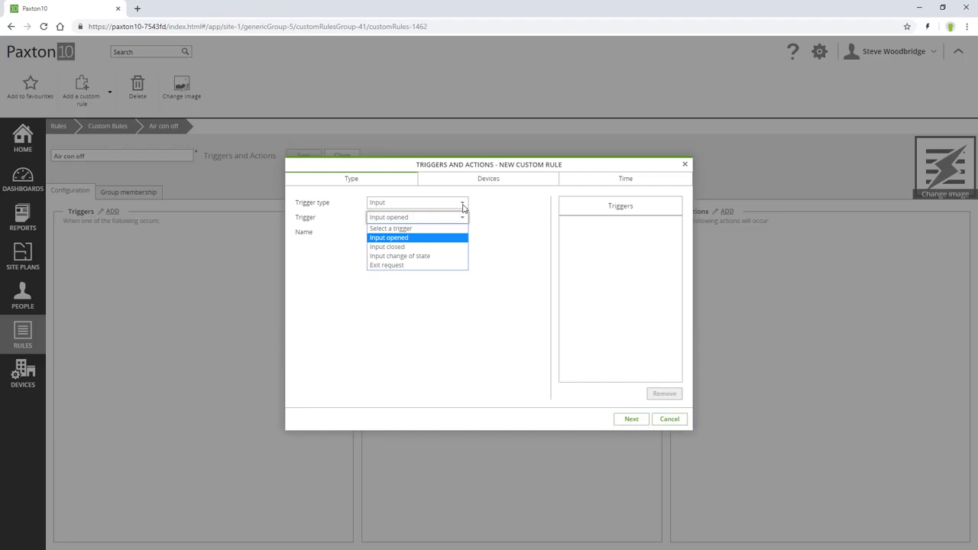
Examine the triggers offered for the Alarm, Time and Software trigger types
click(462, 204)
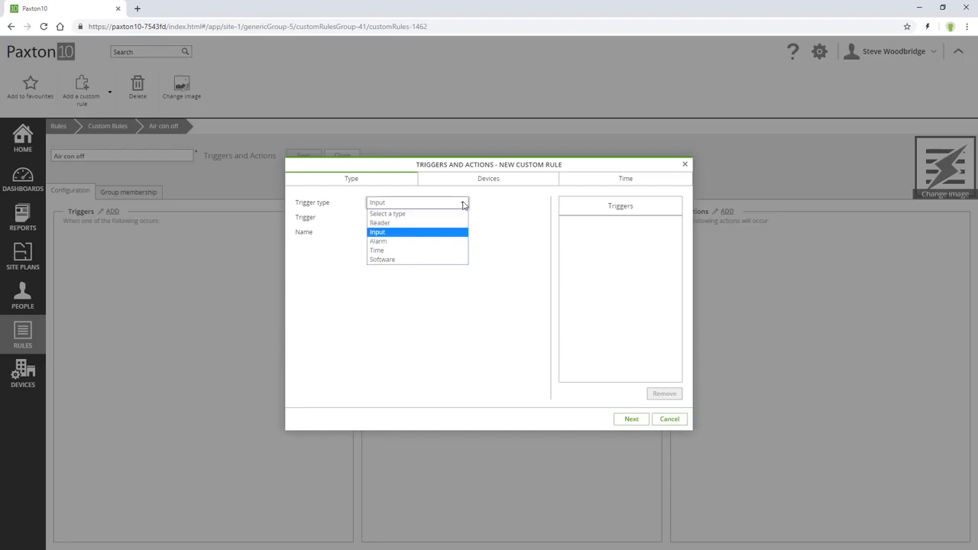
click(454, 241)
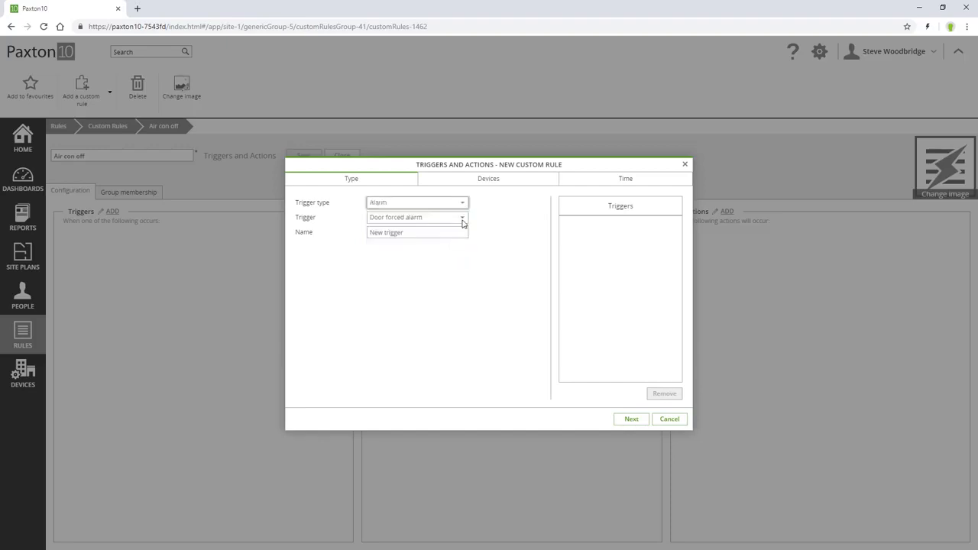
click(462, 220)
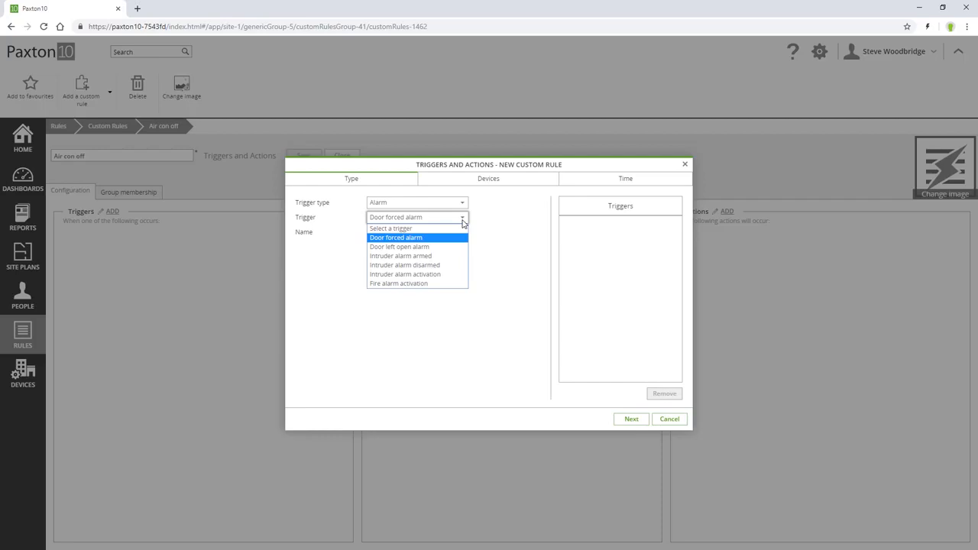
click(462, 203)
click(462, 203)
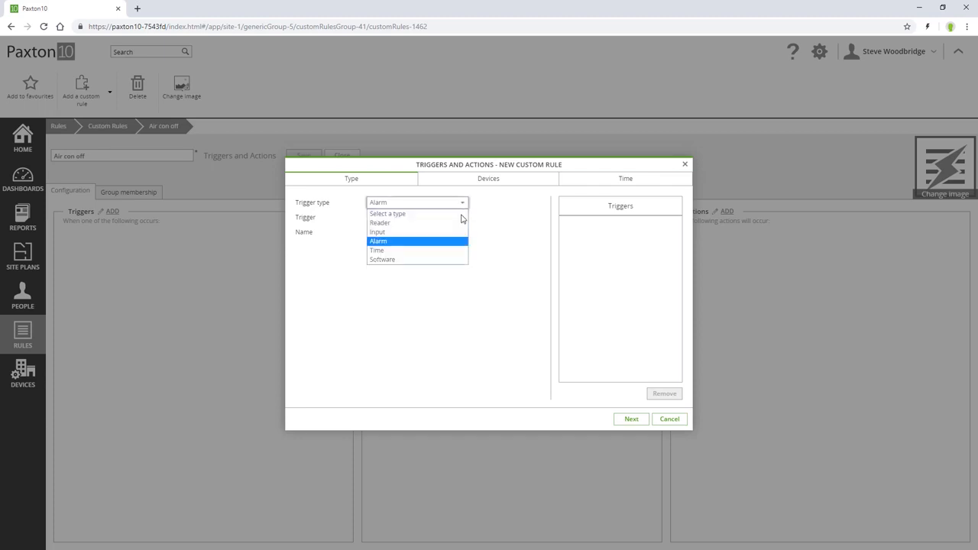
click(457, 251)
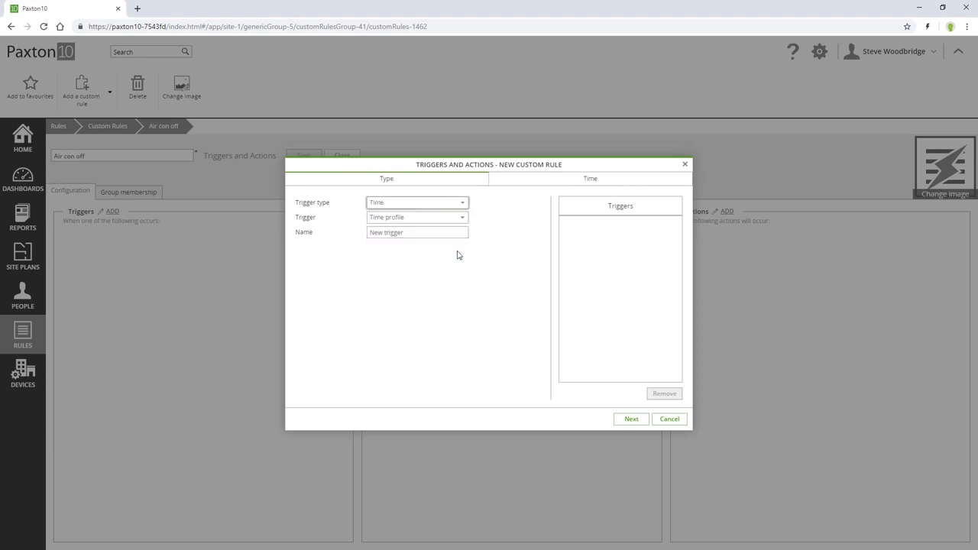
click(463, 218)
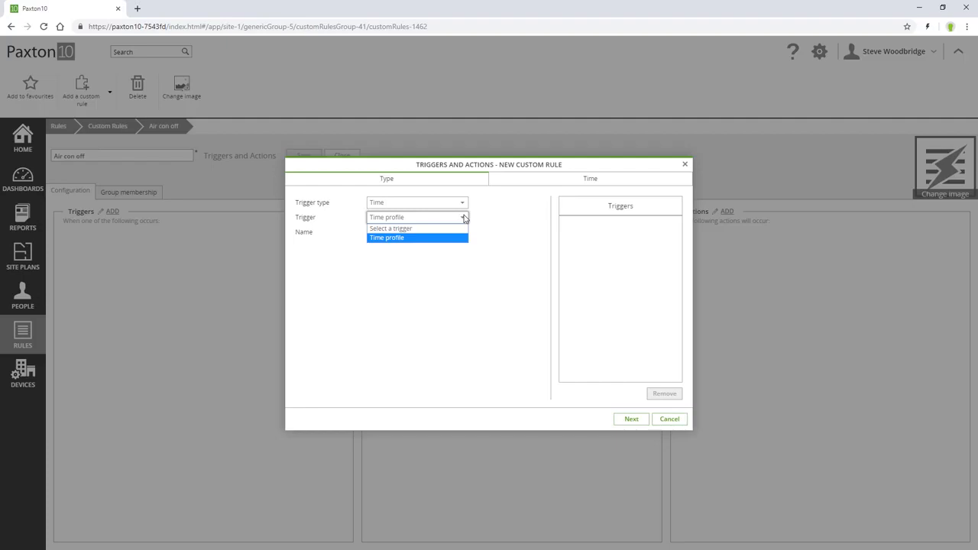
click(463, 218)
click(462, 203)
click(454, 260)
click(463, 218)
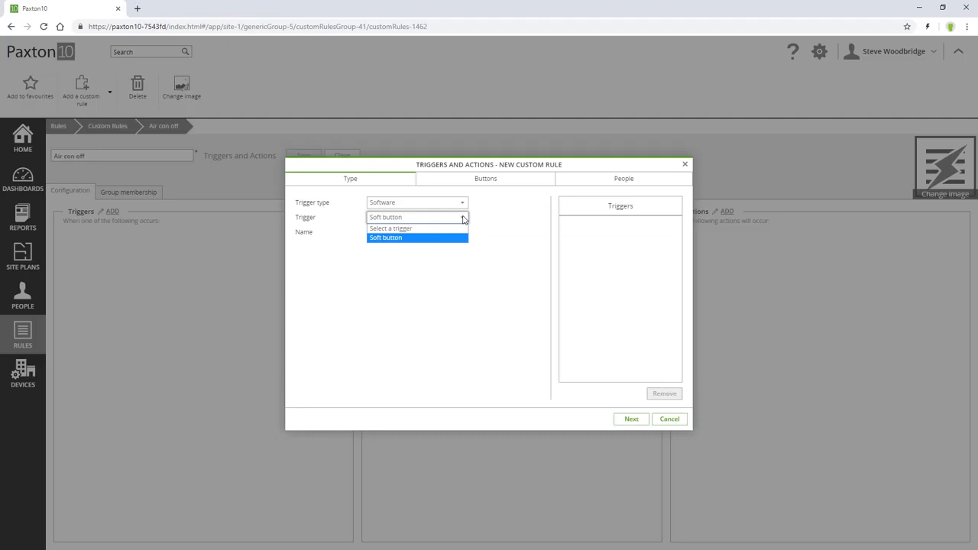
click(463, 219)
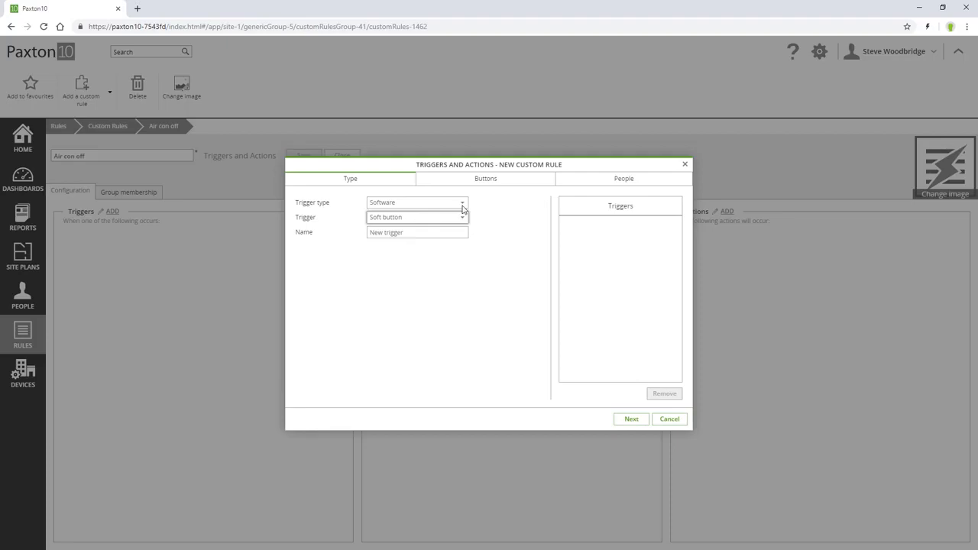
Define an Alarm trigger using Intruder alarm armed and name it "Intruder armed"
click(462, 204)
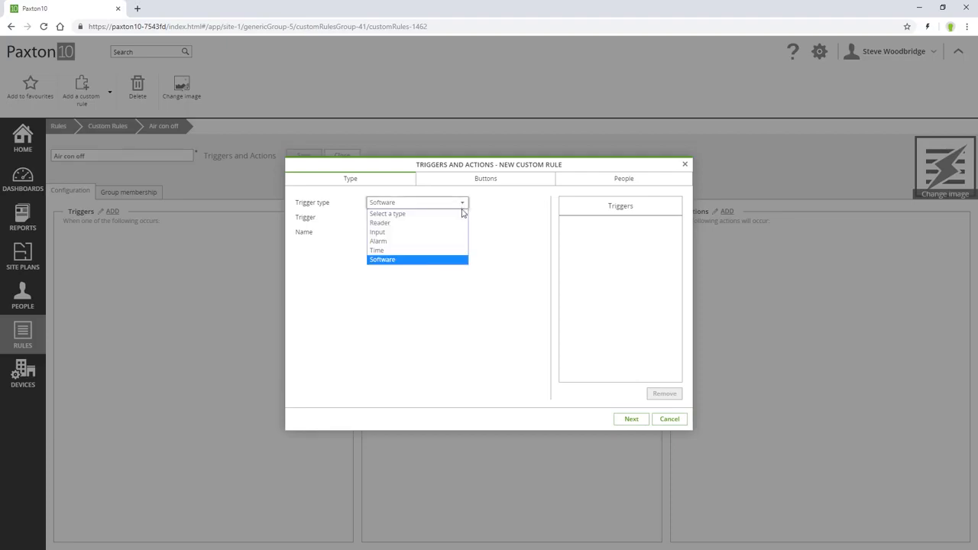
click(459, 240)
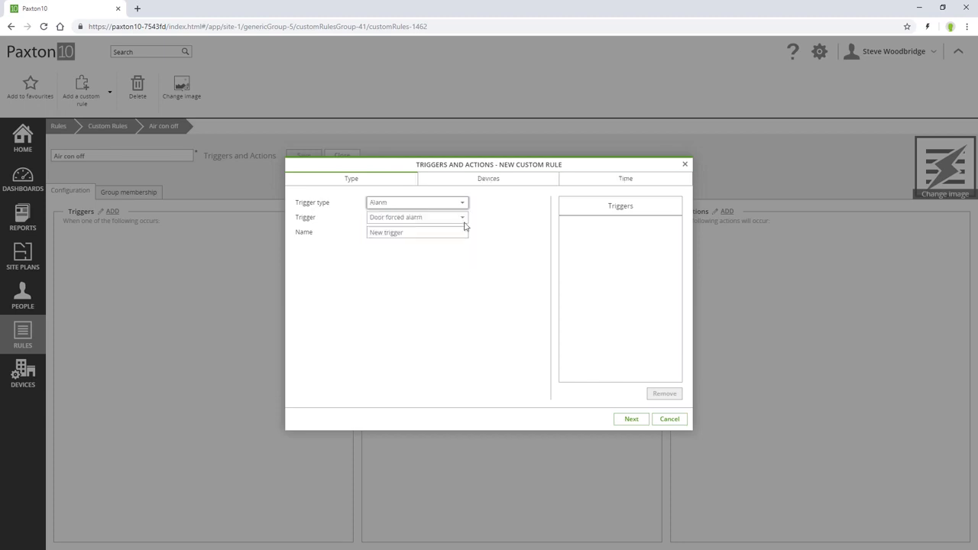
click(463, 219)
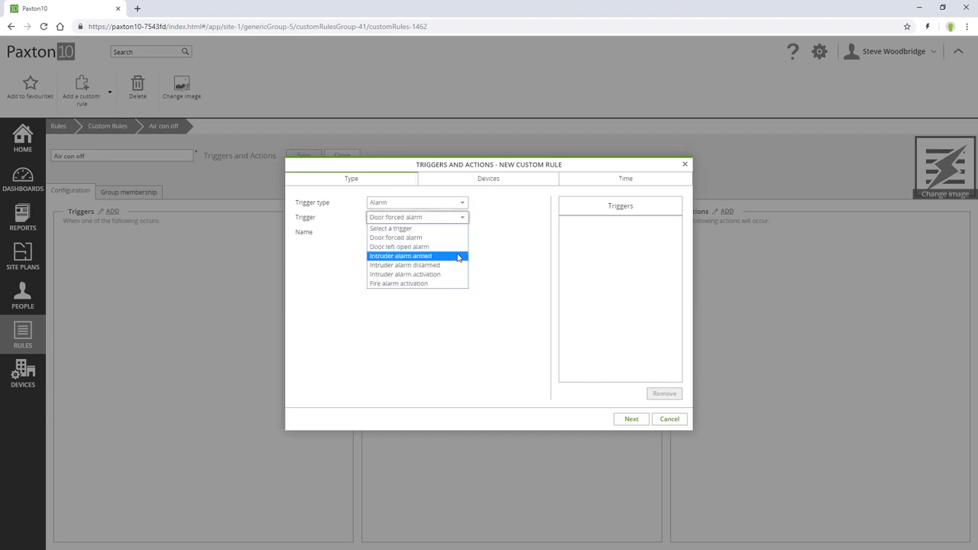
click(458, 257)
drag(448, 233, 354, 237)
text(Intruder armed)
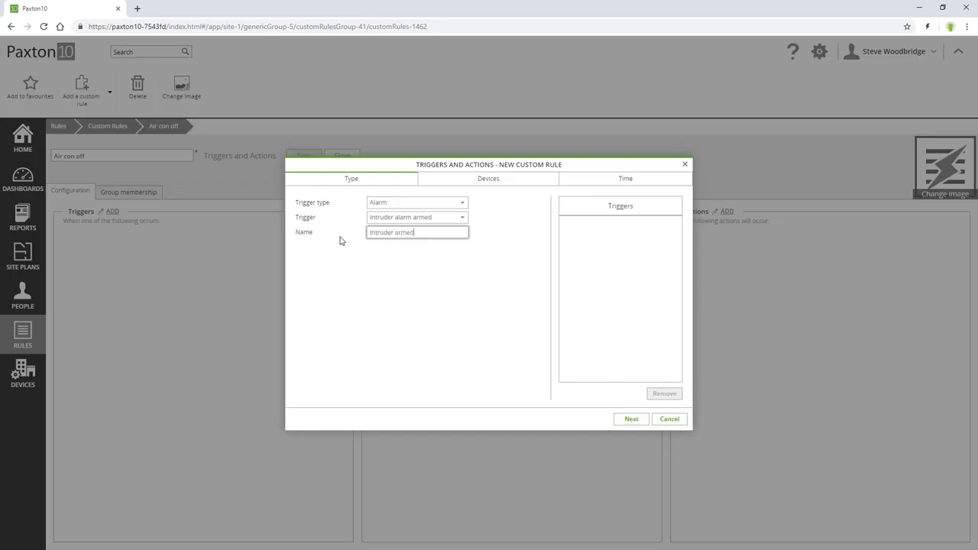
Select the trigger's device and the "All the time" time profile, and add the finished trigger to the rule
click(628, 420)
click(317, 252)
click(633, 419)
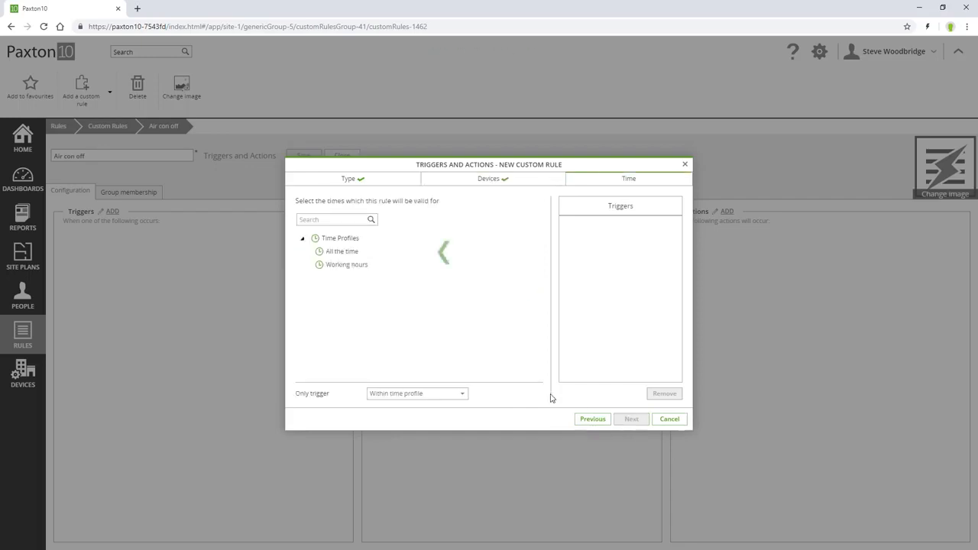
click(340, 251)
click(628, 418)
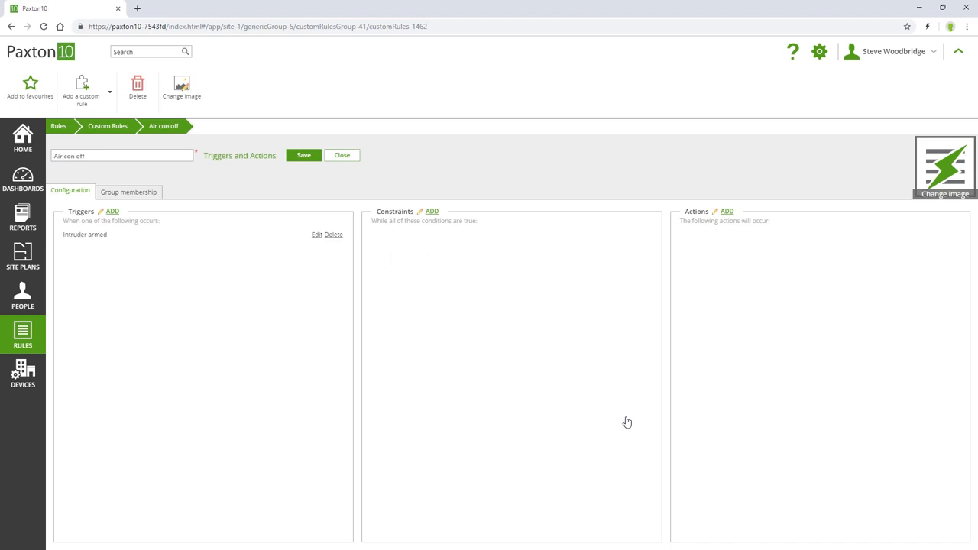
Start a new constraint for the rule and examine the constraints offered for the Access Point and Input types
click(431, 214)
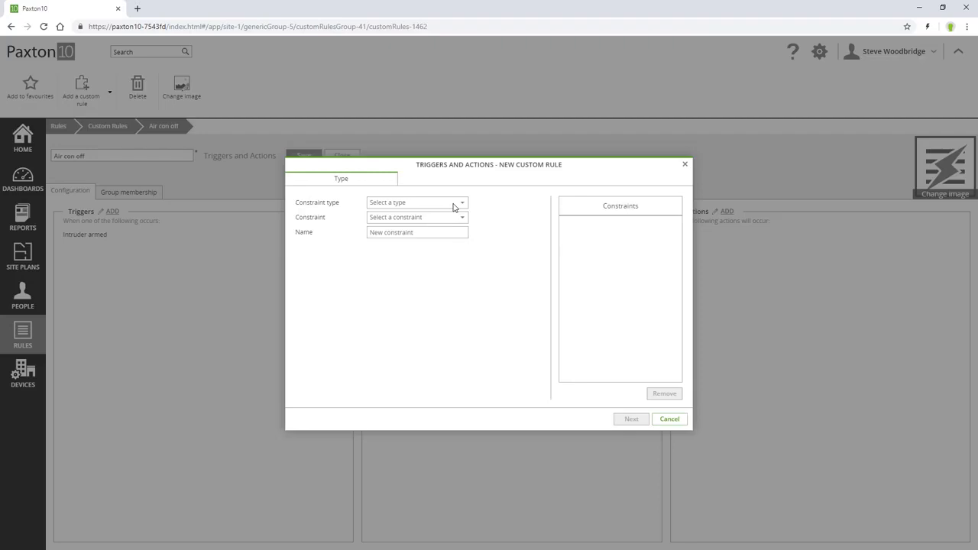
click(453, 205)
click(454, 221)
click(456, 219)
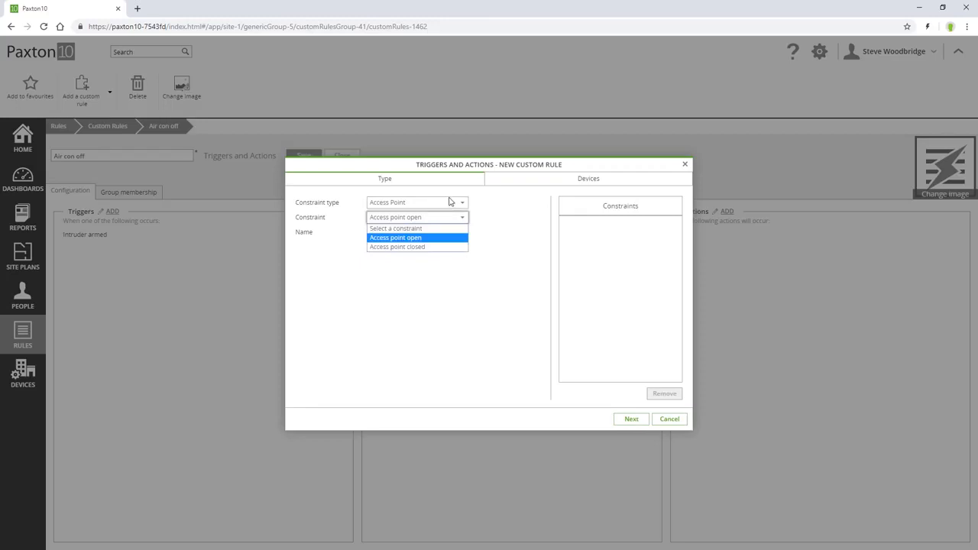
click(450, 202)
click(448, 231)
click(461, 218)
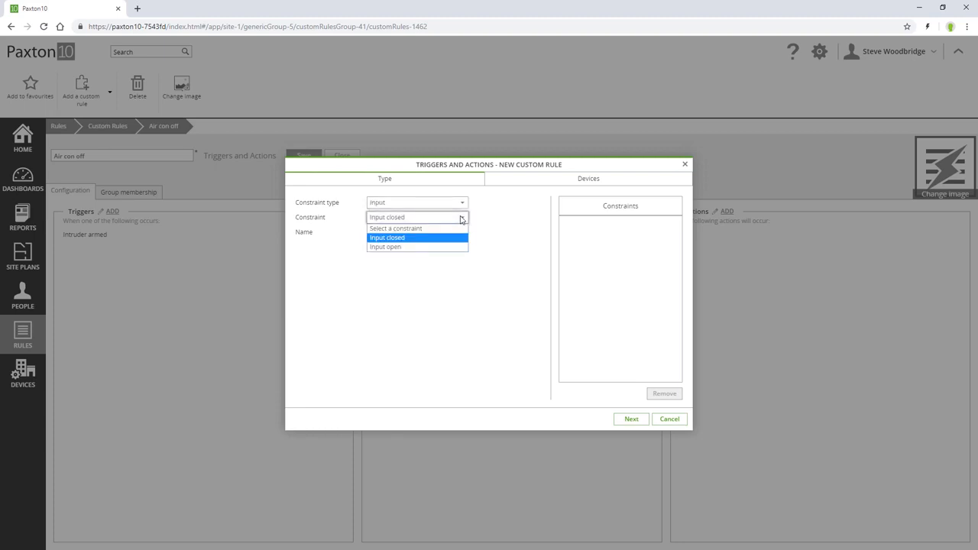
click(461, 219)
Examine the constraints offered for the Output and Alarm types, and leave the rule without a constraint
click(462, 202)
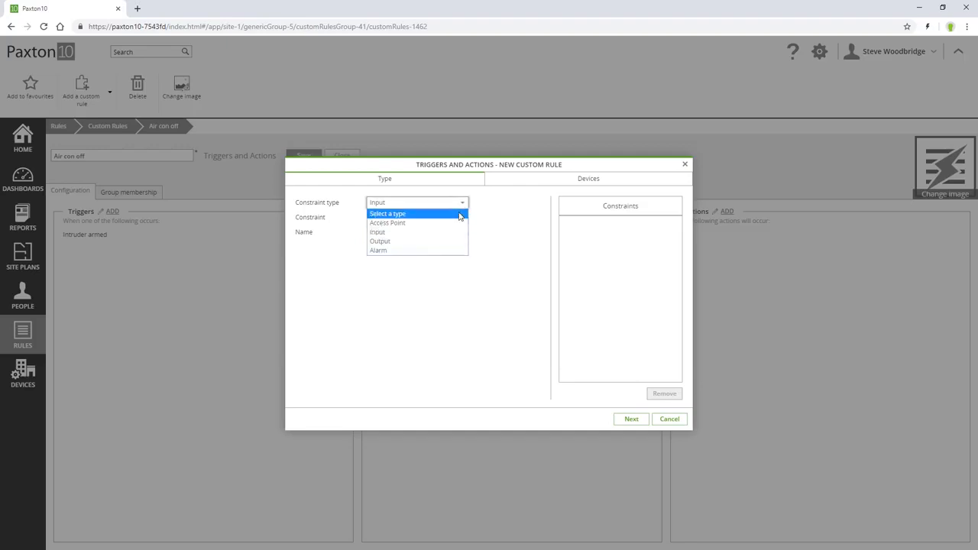
click(456, 245)
click(462, 218)
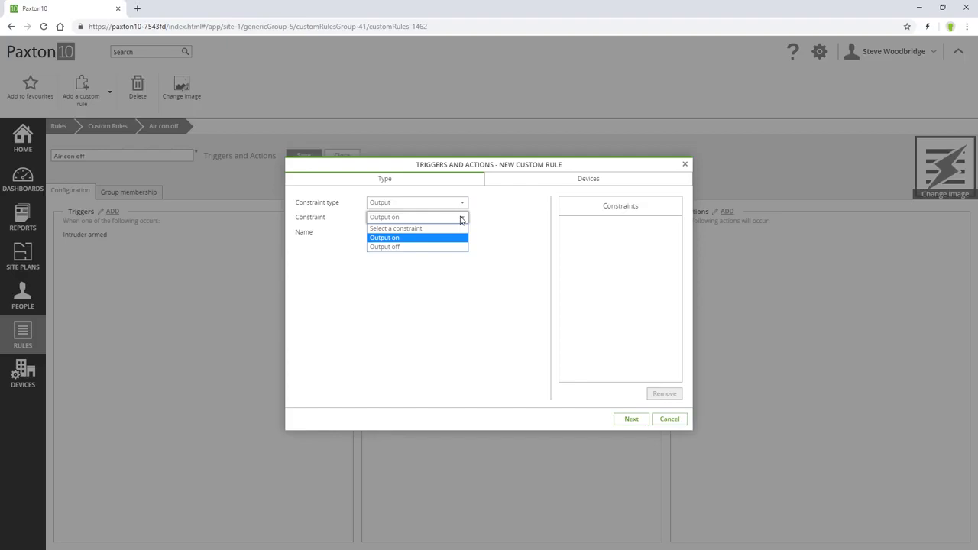
click(461, 219)
click(462, 202)
click(460, 249)
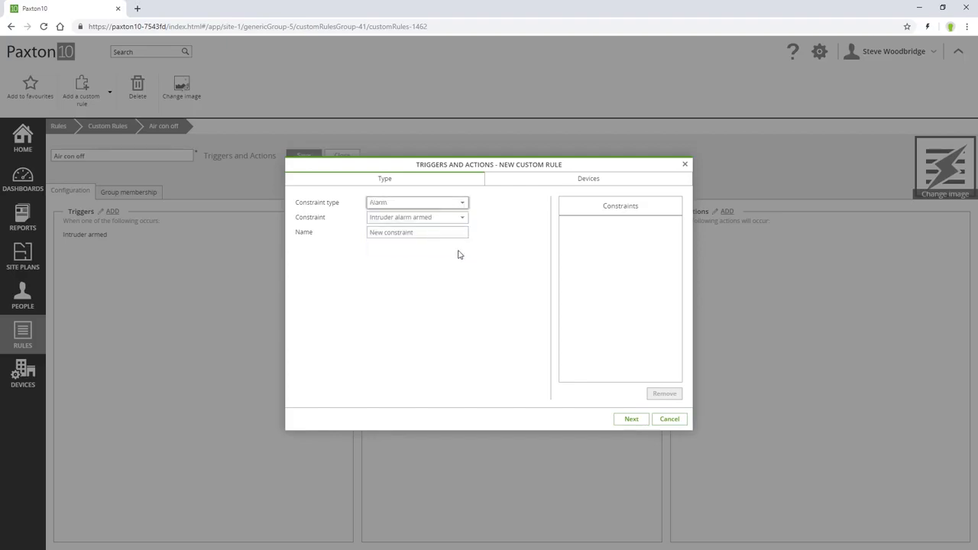
click(462, 218)
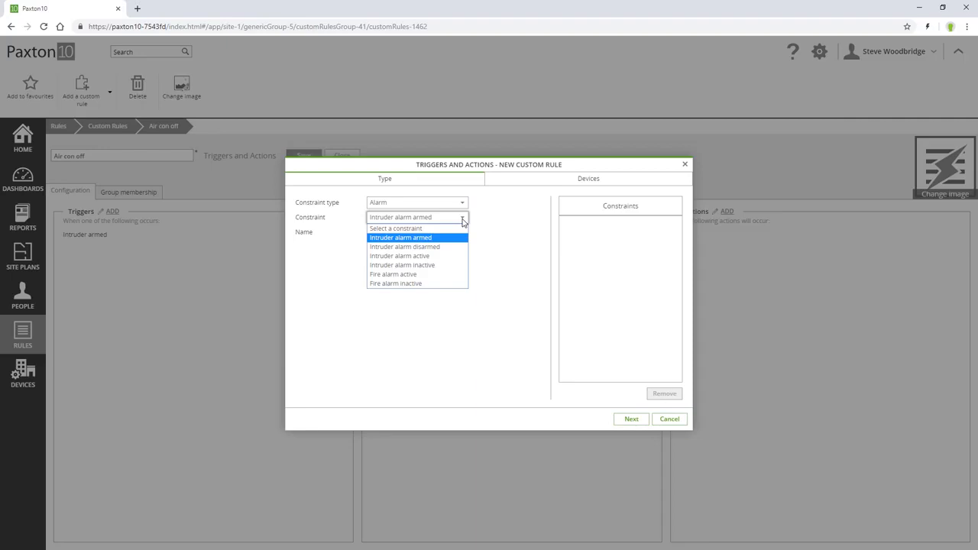
click(463, 219)
click(669, 420)
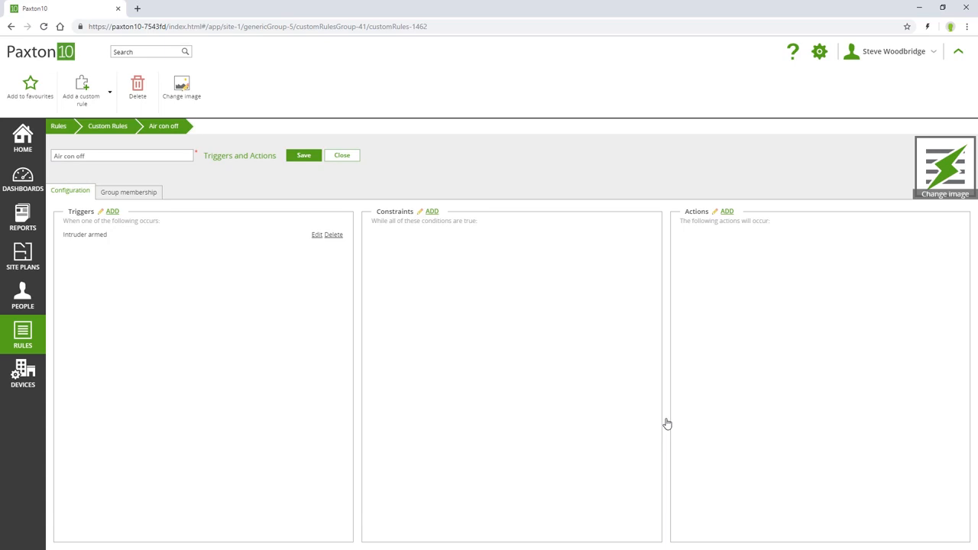
Start a new action for the rule and examine the actions offered for the Alarm, Software and Door types
click(726, 212)
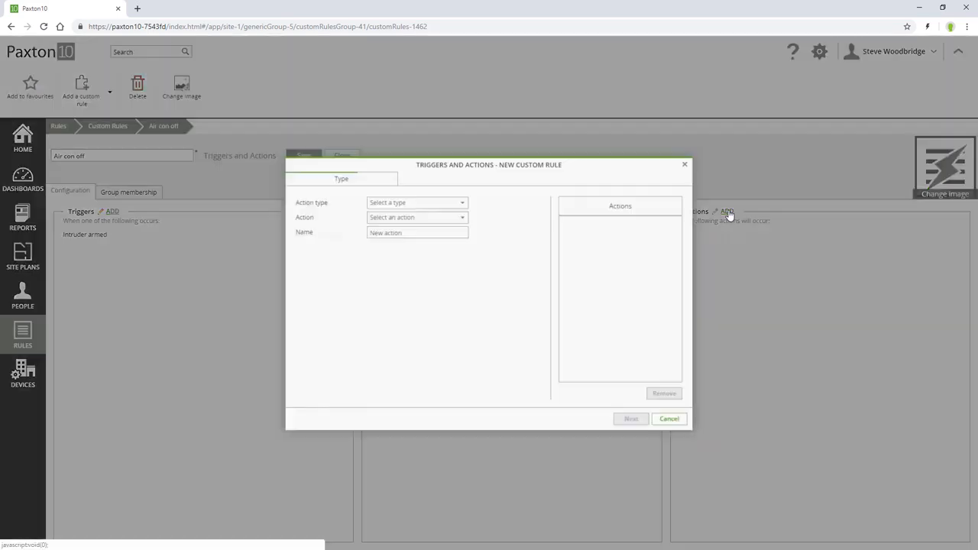
click(462, 203)
click(463, 221)
click(463, 219)
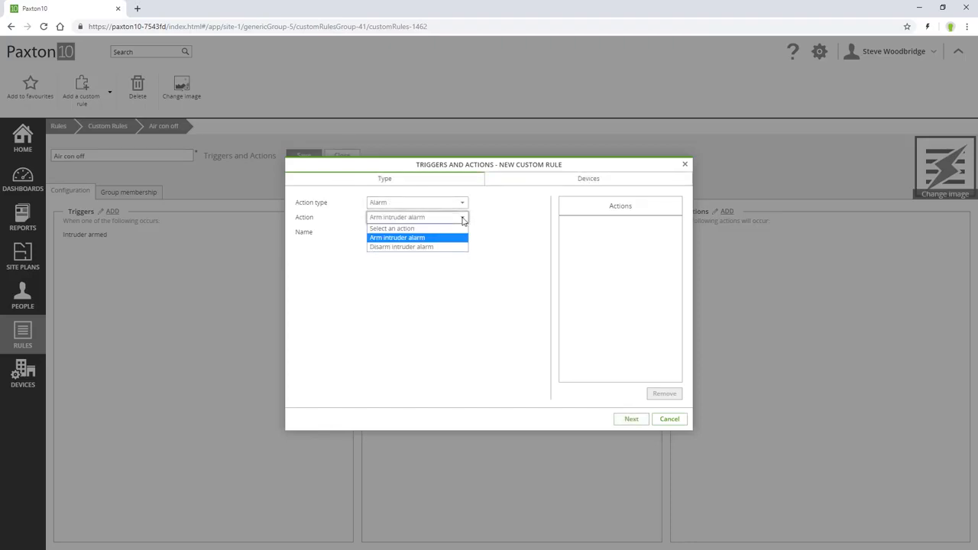
click(462, 219)
click(462, 202)
click(454, 249)
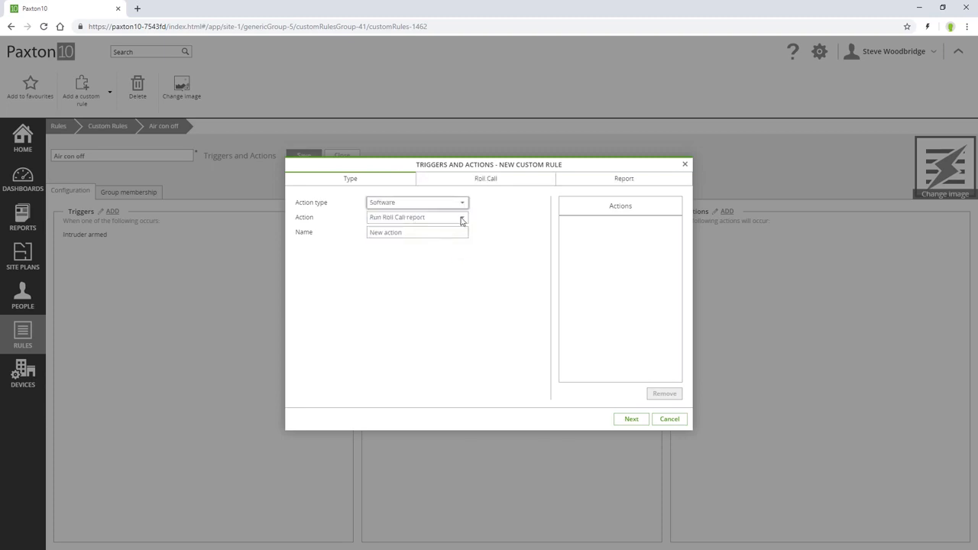
click(461, 220)
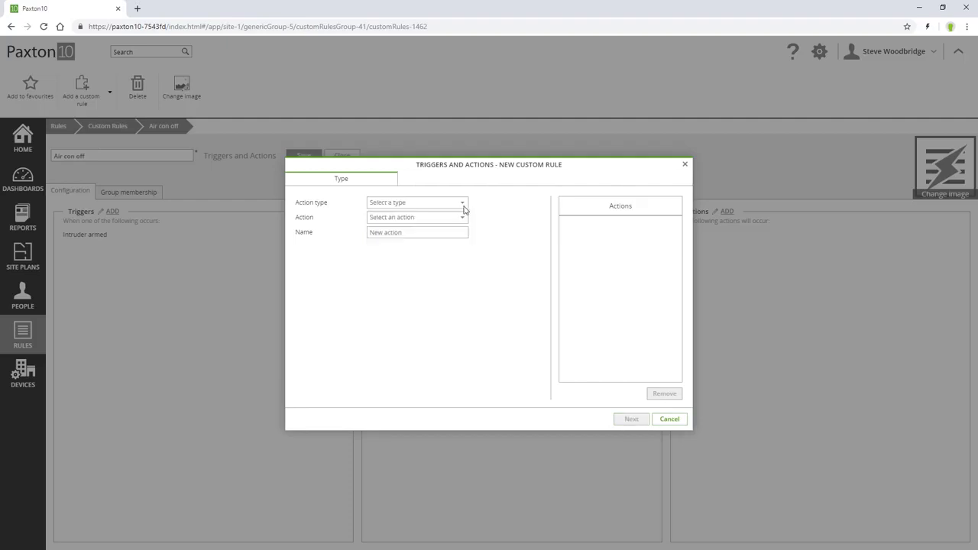
click(462, 203)
click(458, 225)
click(463, 219)
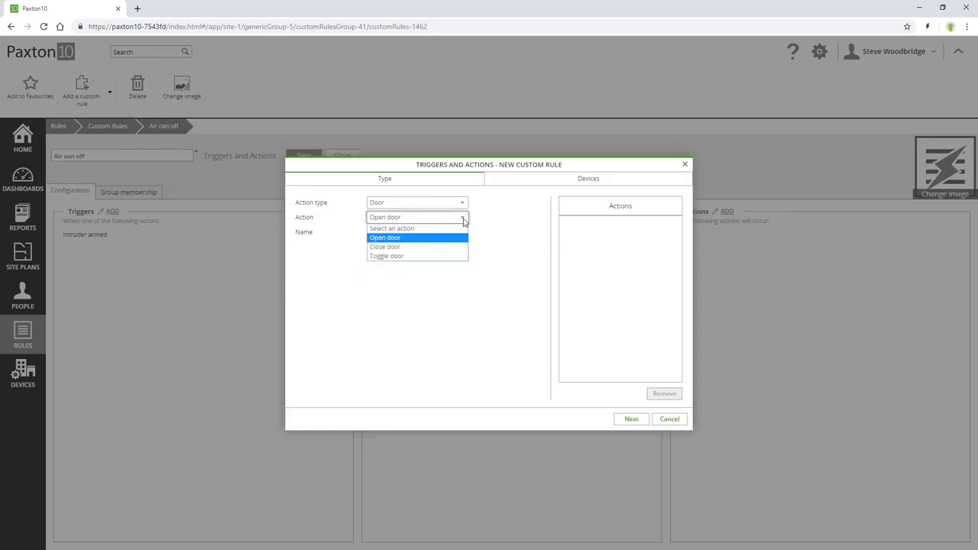
click(463, 219)
Define an Output action using Switch off device and name it "Air con unit off"
click(462, 203)
click(454, 232)
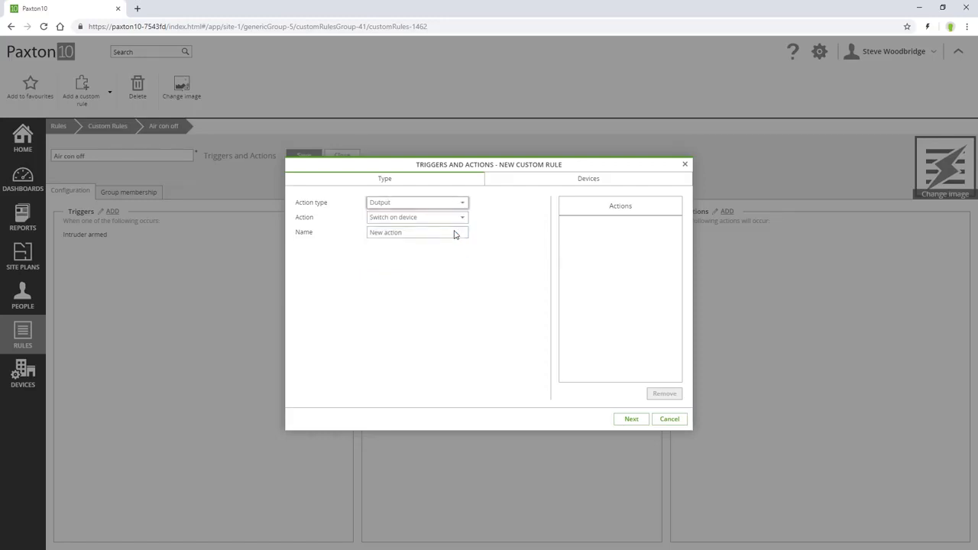
click(463, 218)
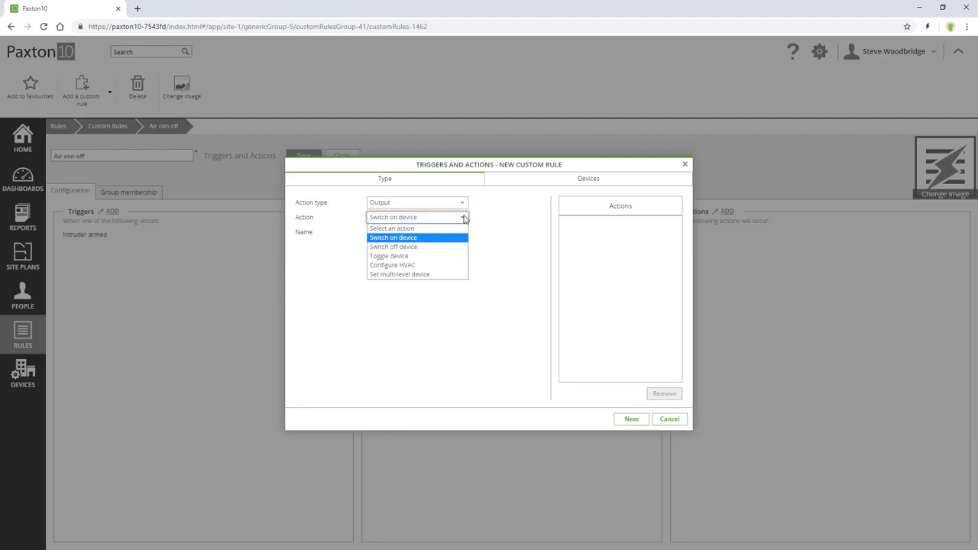
click(451, 247)
click(436, 236)
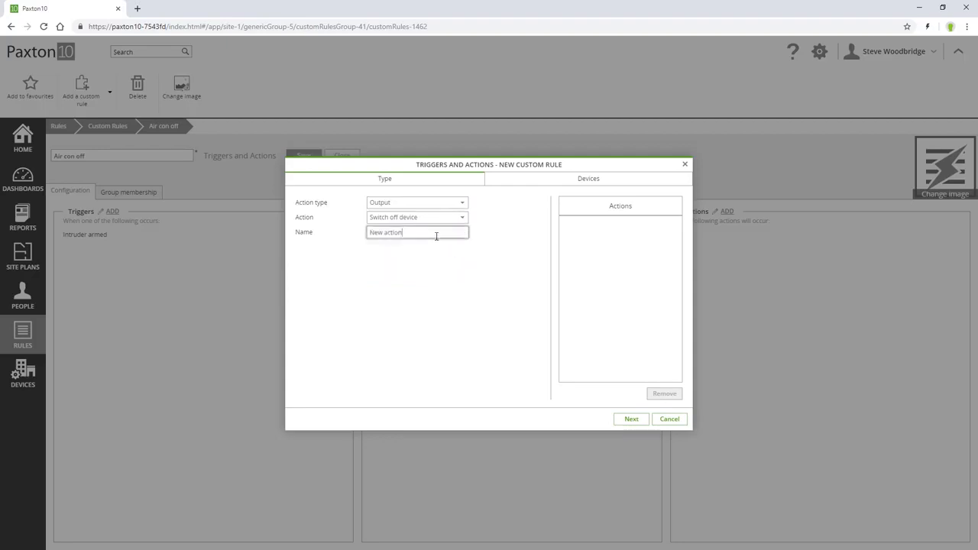
key(BackSpace)
key(BackSpace)
key(BackSpace)
key(BackSpace)
key(BackSpace)
key(BackSpace)
key(BackSpace)
key(BackSpace)
key(BackSpace)
key(BackSpace)
text(Air con unit)
click(631, 418)
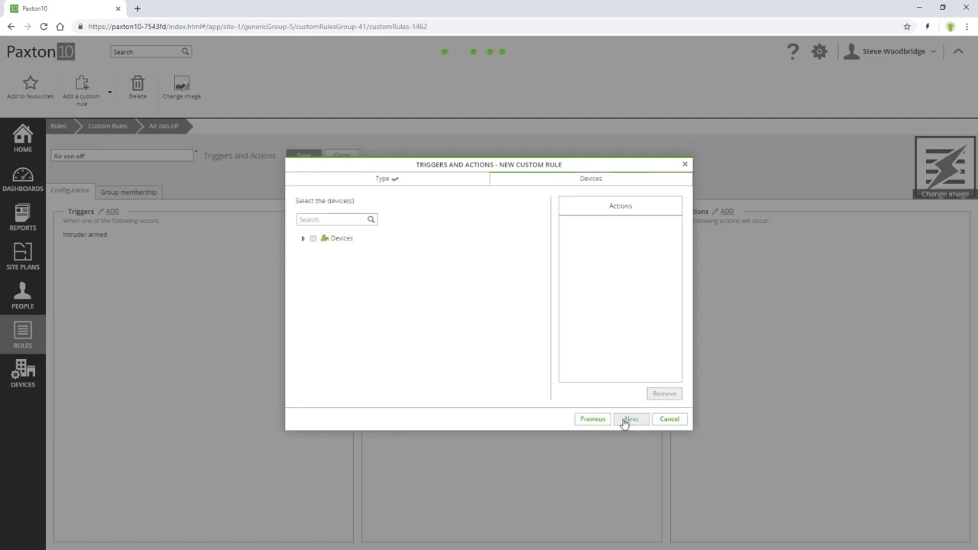
Select the Devices group as the action's target, add the finished action, and save the rule
click(314, 242)
click(631, 419)
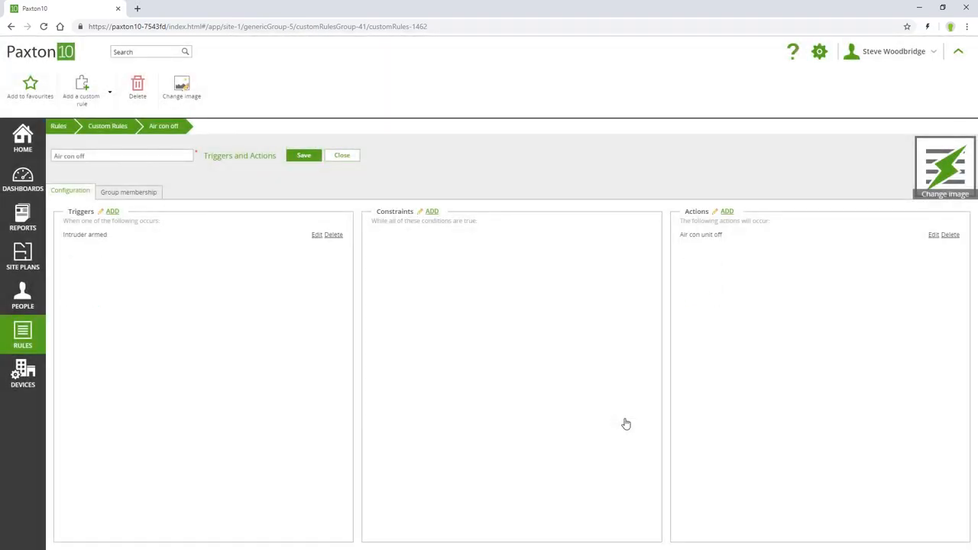
click(293, 158)
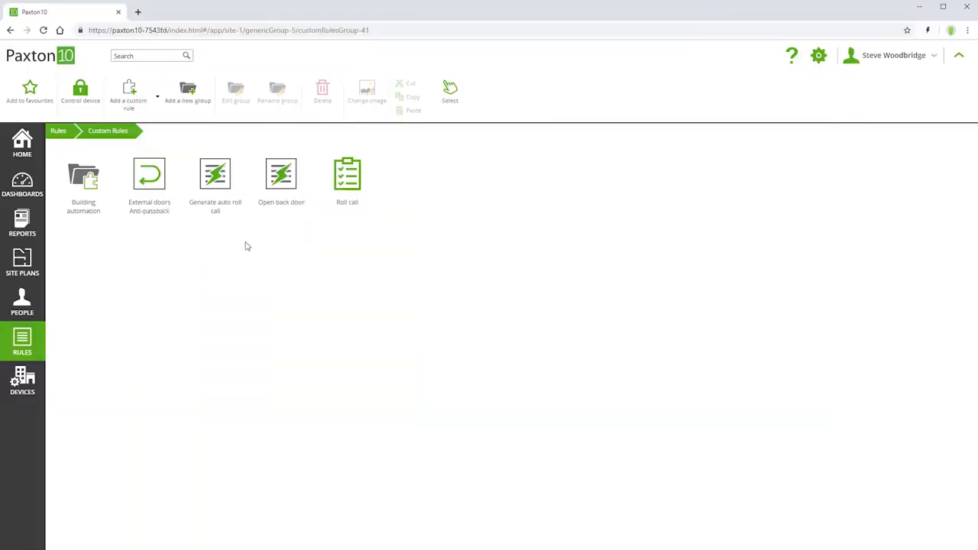
Open the first person's record in the HR people group and view the custom rules in their permissions
click(25, 299)
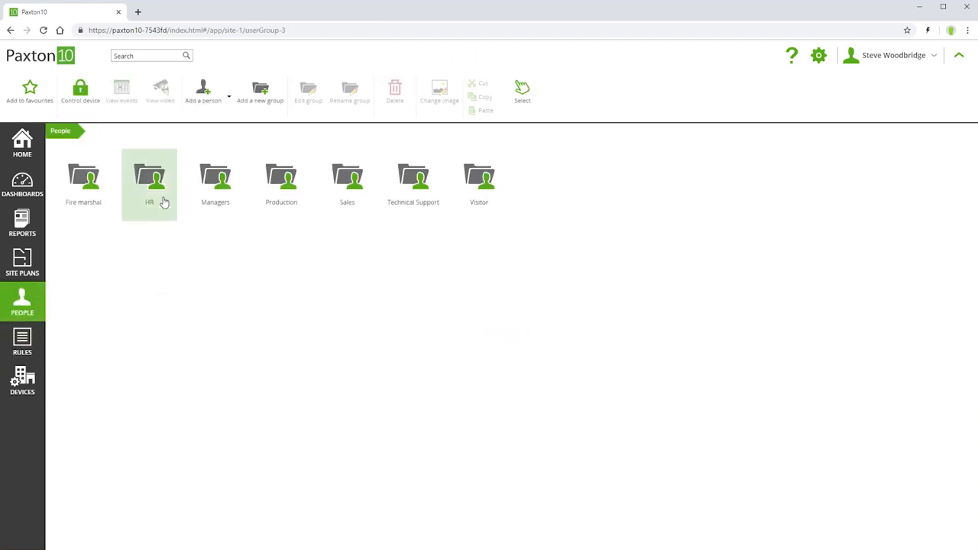
click(164, 202)
click(85, 193)
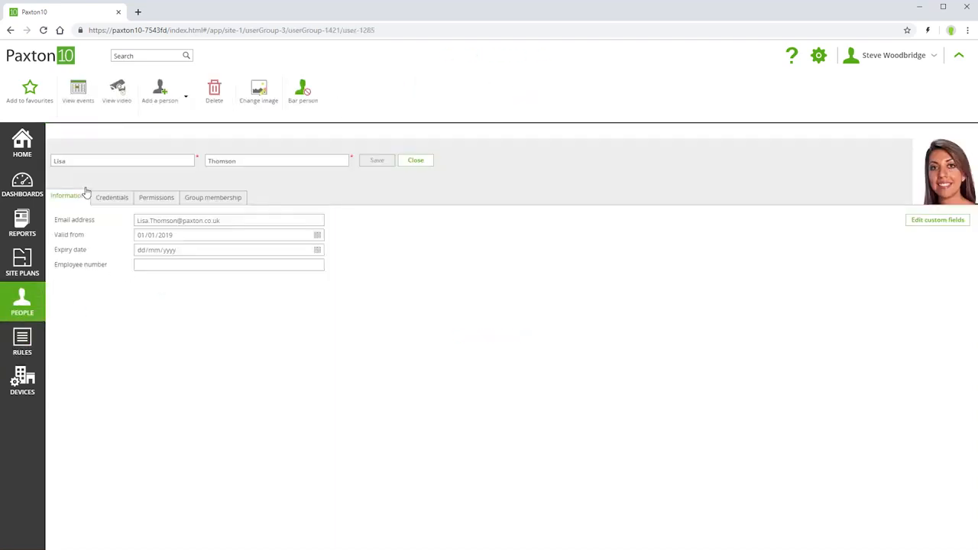
click(149, 197)
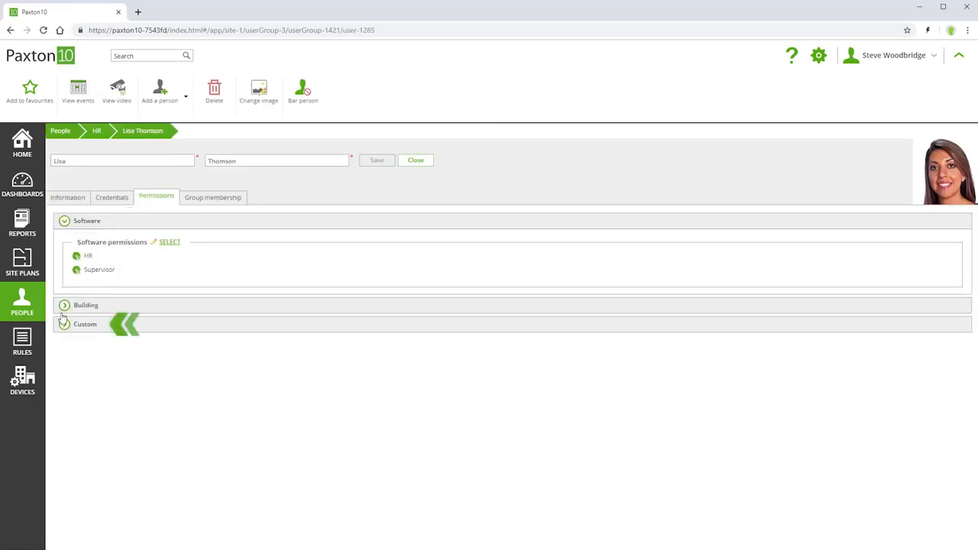
click(66, 329)
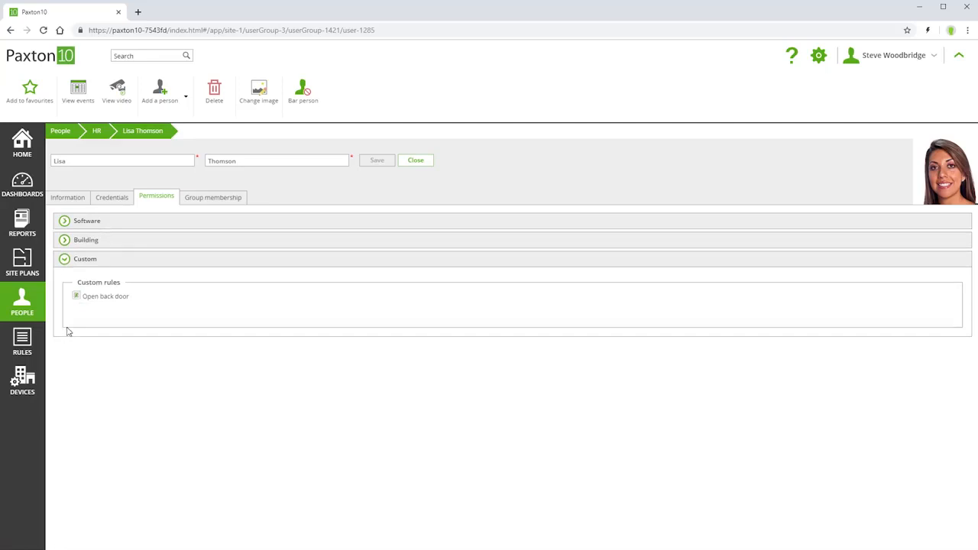